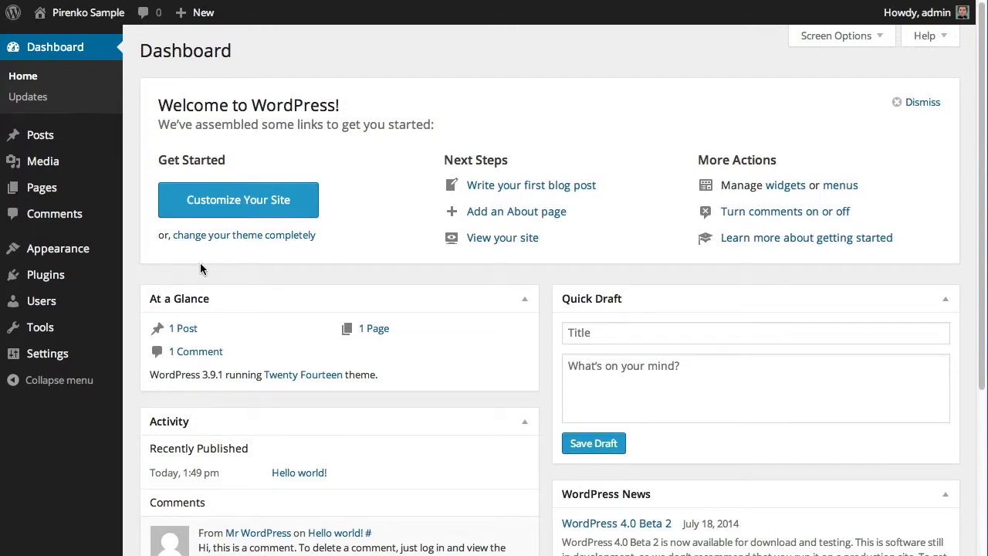
Create a new navigation menu named "Sample Menu".
{"action": "mouse_move", "coordinate": [69, 260]}
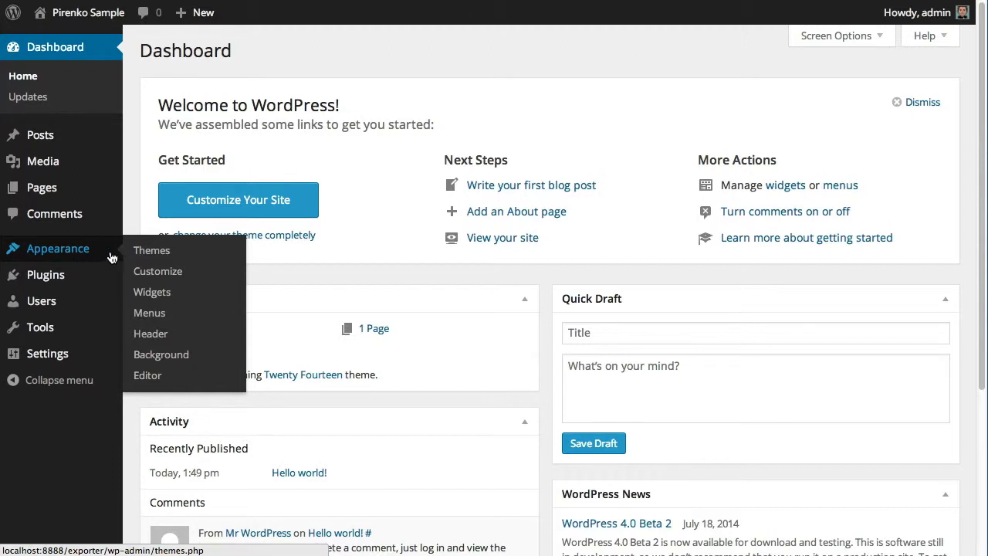
{"action": "left_click", "coordinate": [149, 312]}
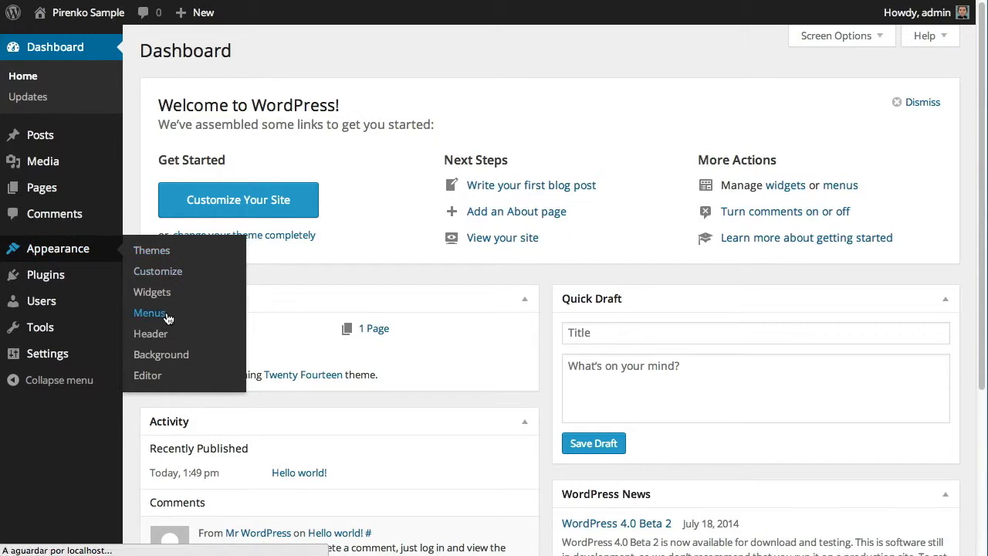
{"action": "left_click", "coordinate": [467, 149]}
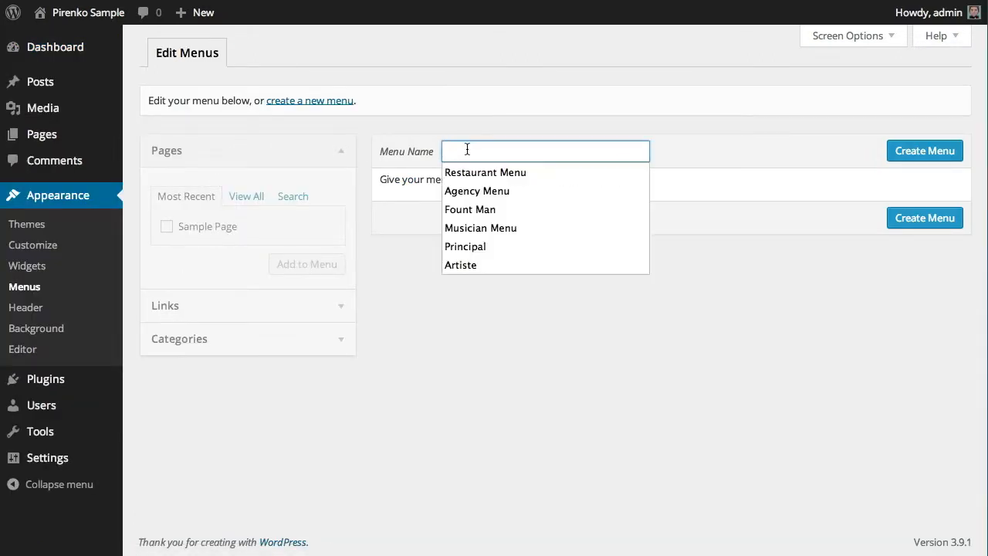
{"action": "type", "text": "Sampl"}
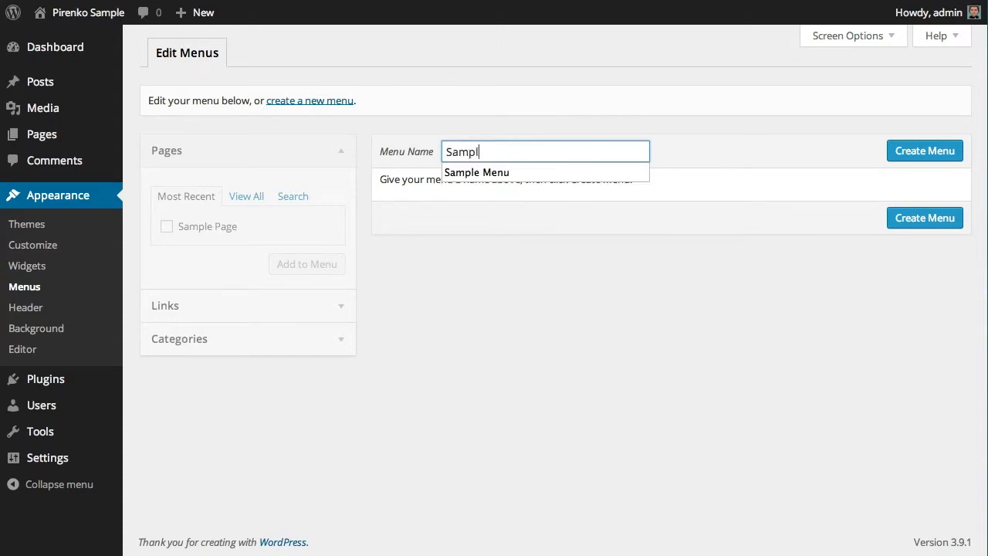
{"action": "type", "text": "e Menu"}
{"action": "left_click", "coordinate": [904, 153]}
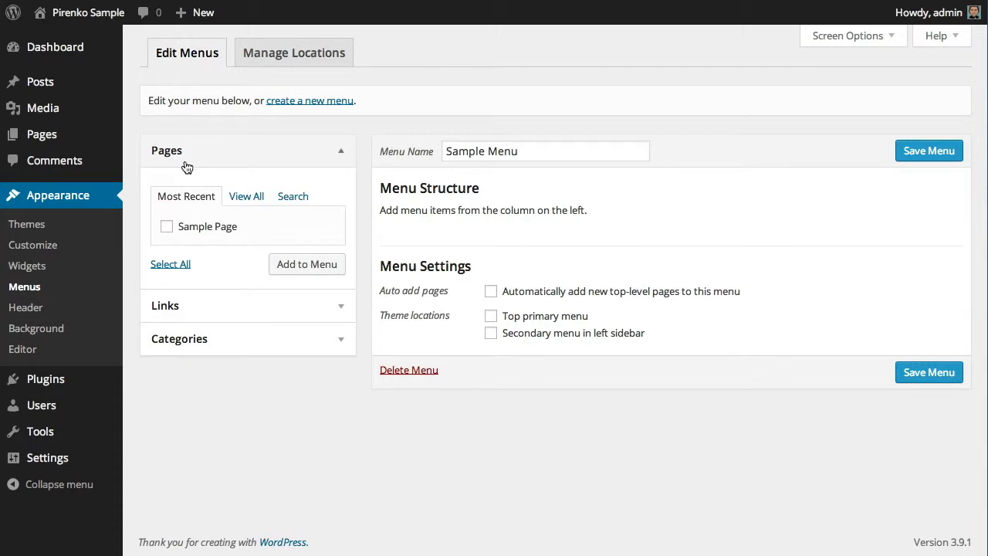
Look through the Links and Categories item sources, and try toggling the visibility of the Posts and Links boxes in the screen options.
{"action": "left_click", "coordinate": [327, 310]}
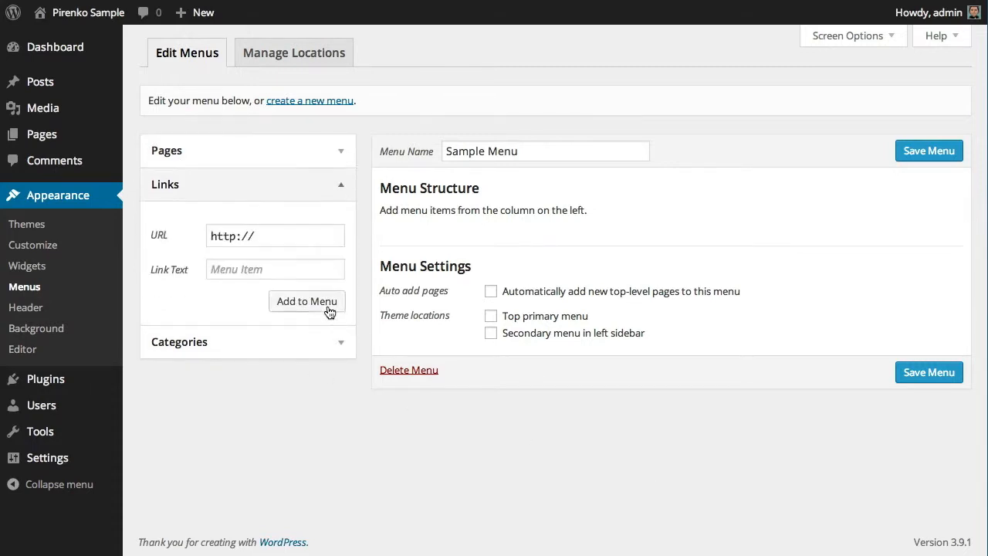
{"action": "left_click", "coordinate": [342, 346]}
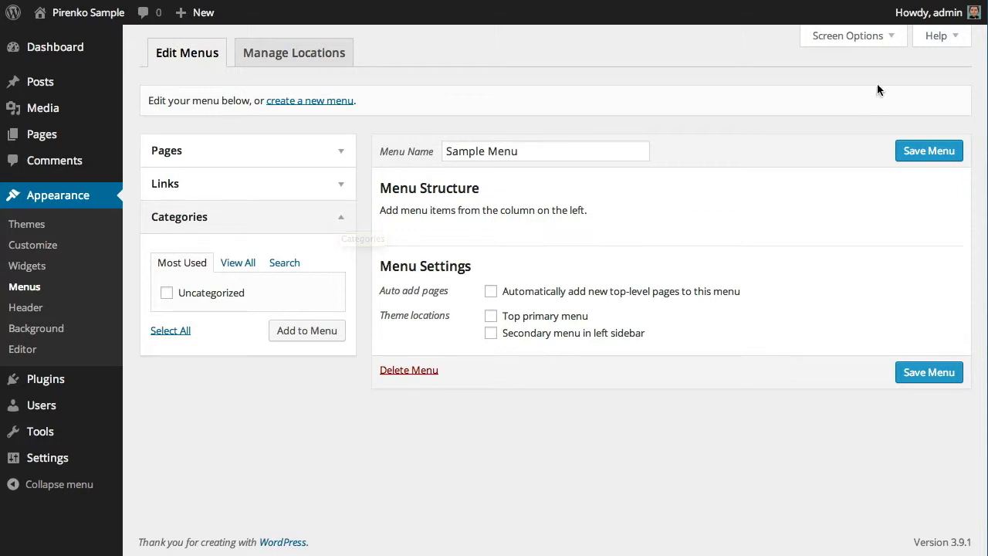
{"action": "left_click", "coordinate": [898, 41]}
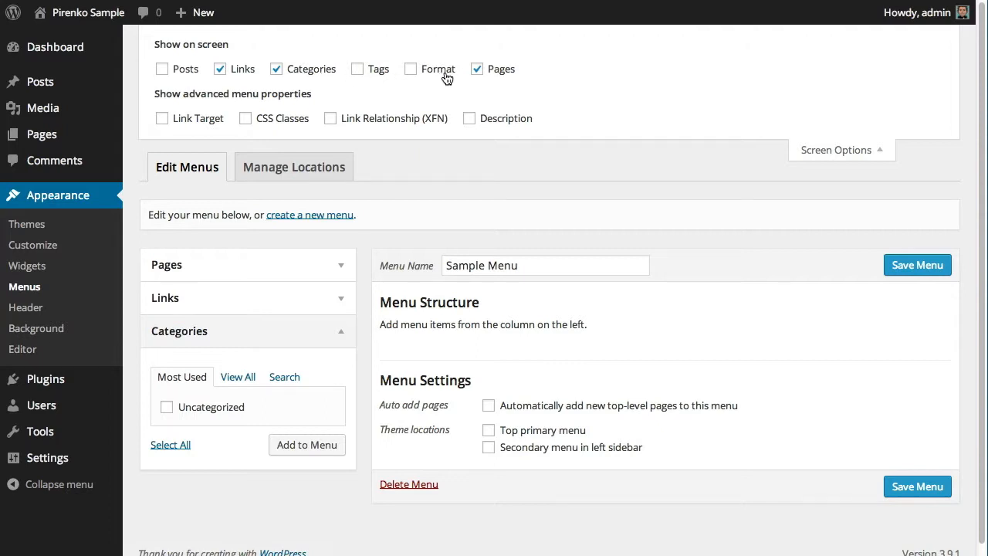
{"action": "left_click", "coordinate": [161, 70]}
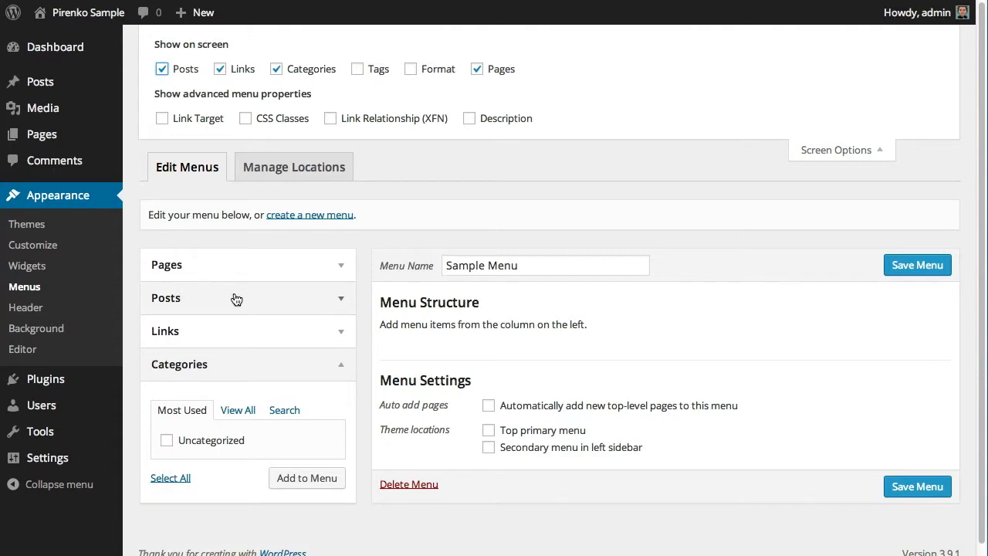
{"action": "left_click", "coordinate": [162, 70]}
{"action": "left_click", "coordinate": [220, 70]}
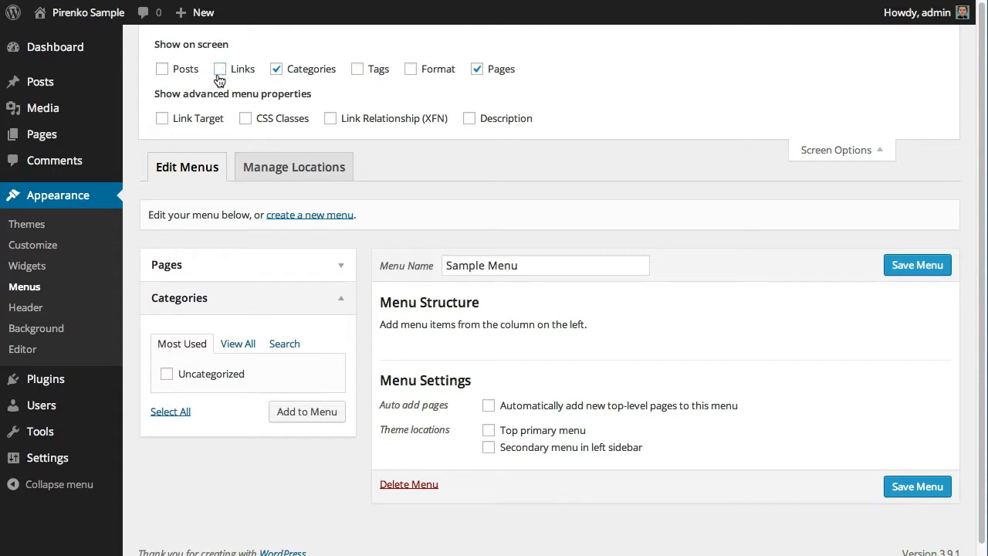
{"action": "left_click", "coordinate": [220, 69]}
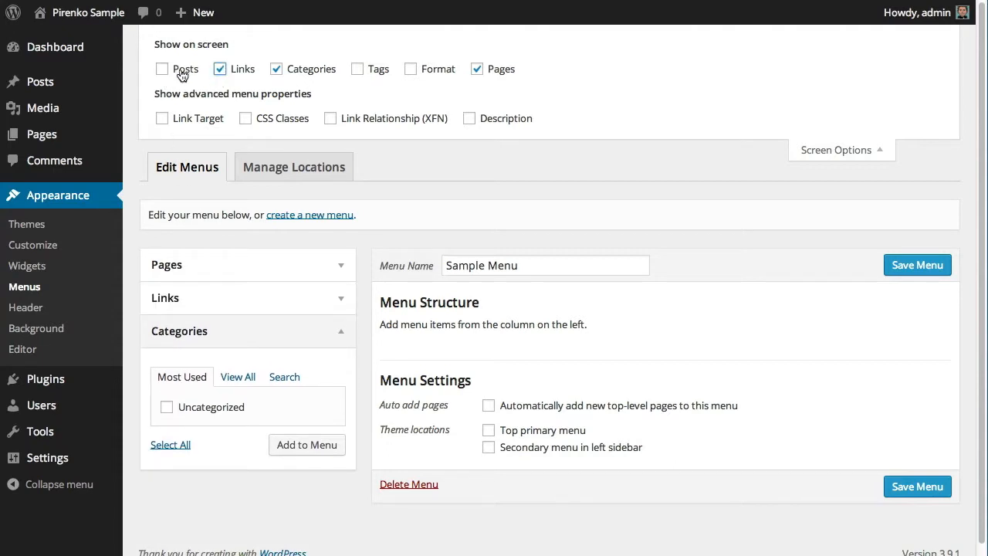
{"action": "left_click", "coordinate": [822, 155]}
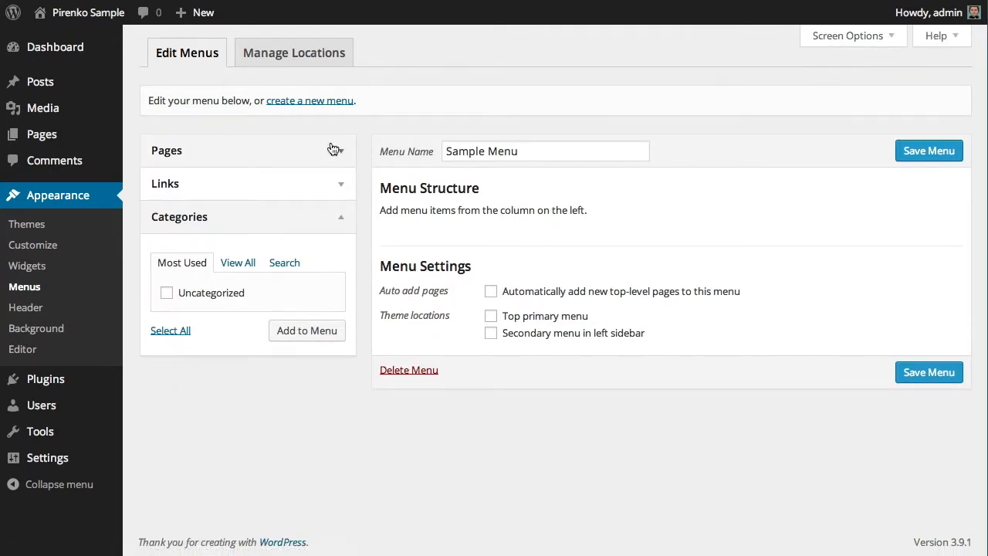
Add the Sample Page to Sample Menu and save the menu.
{"action": "left_click", "coordinate": [333, 148]}
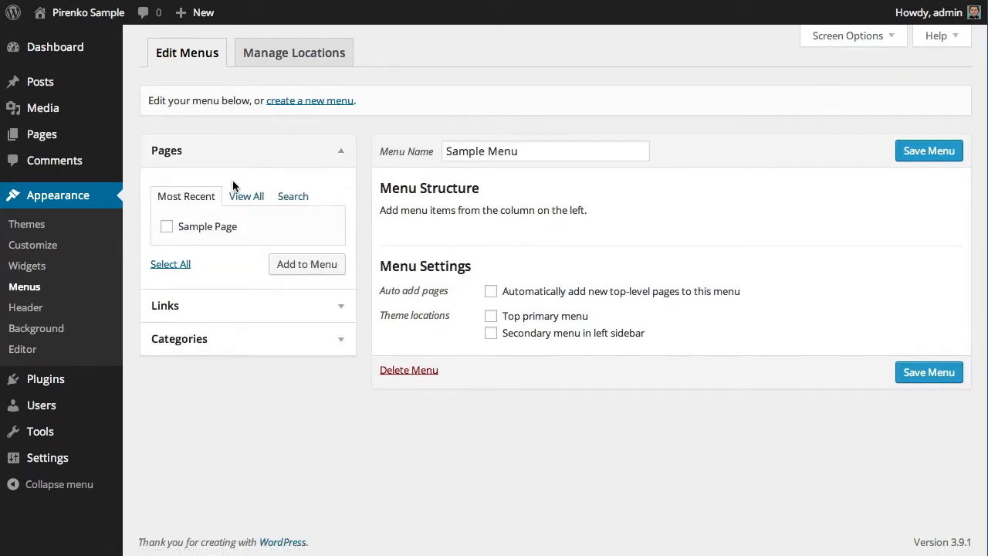
{"action": "left_click", "coordinate": [166, 228]}
{"action": "left_click", "coordinate": [307, 264]}
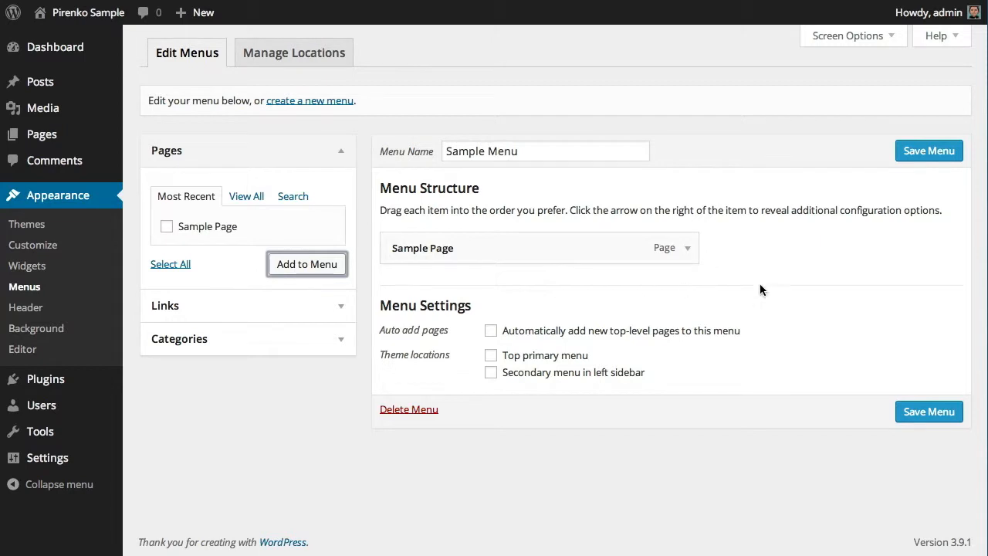
{"action": "left_click", "coordinate": [926, 158]}
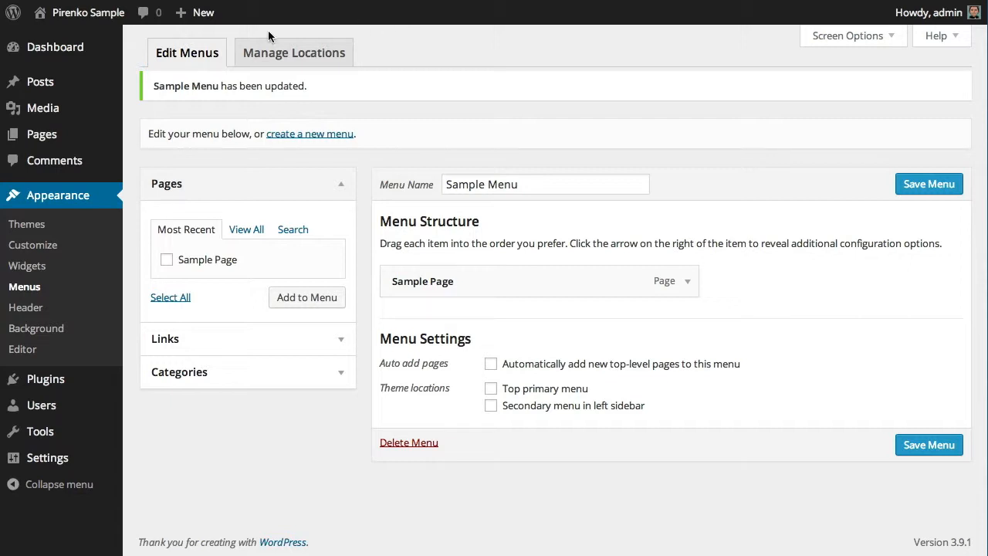
Assign Sample Menu to the Top primary menu theme location and save the change.
{"action": "left_click", "coordinate": [259, 58]}
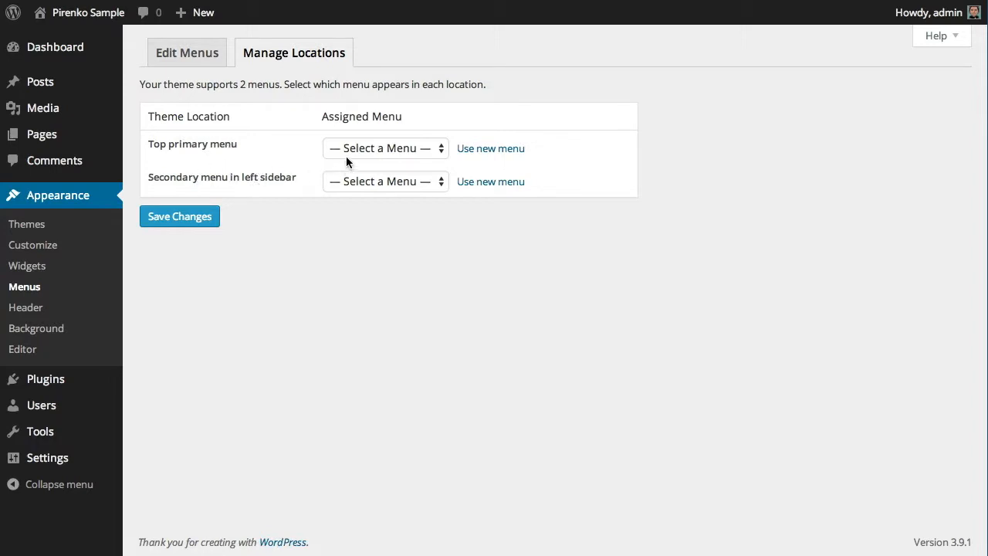
{"action": "left_click", "coordinate": [382, 148]}
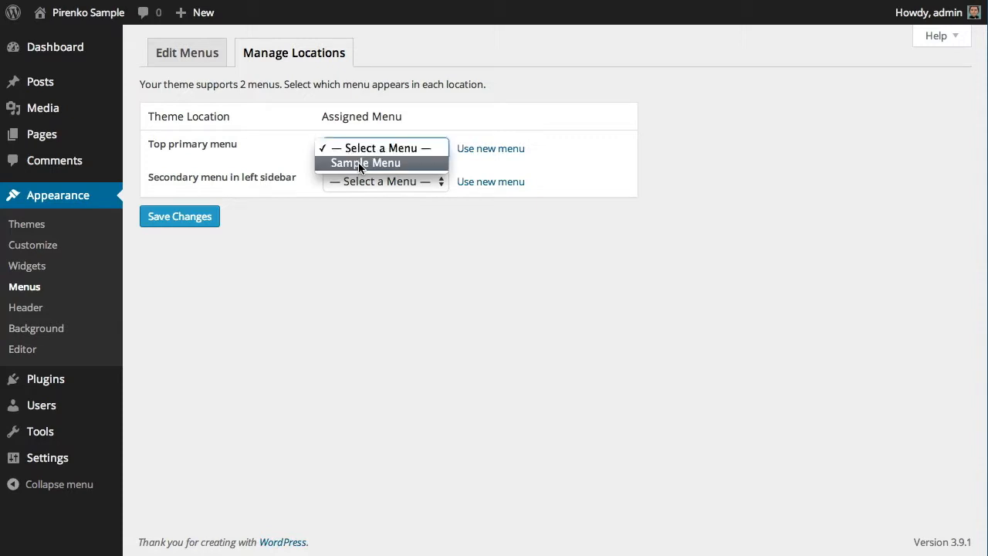
{"action": "left_click", "coordinate": [359, 162]}
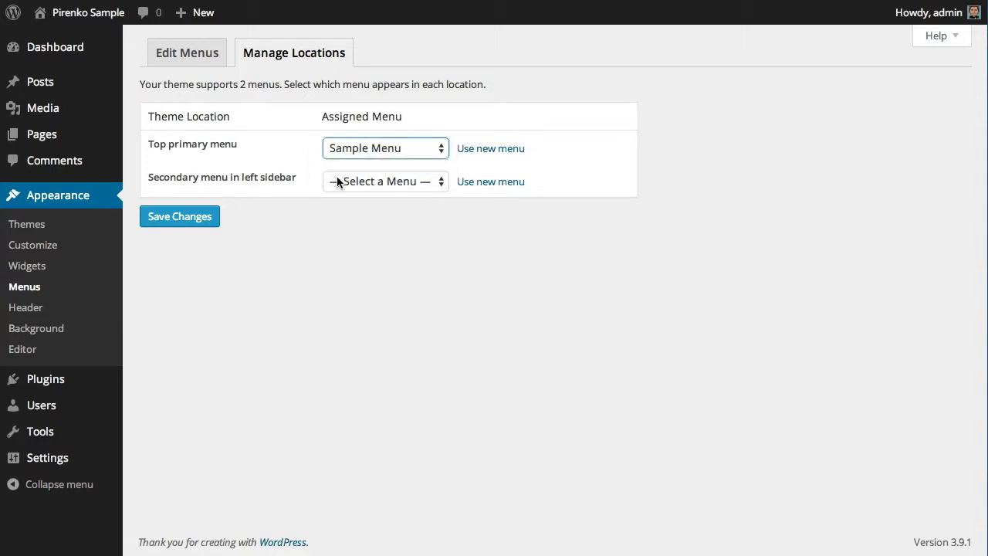
{"action": "left_click", "coordinate": [205, 222]}
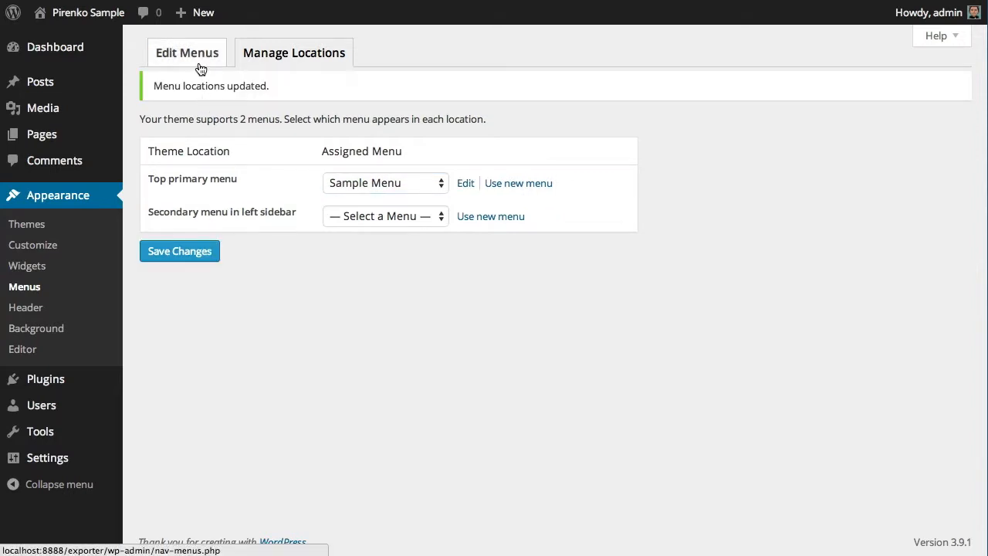
Add the Uncategorized category to Sample Menu, save it, and refresh the live site to check the navigation.
{"action": "left_click", "coordinate": [199, 69]}
{"action": "mouse_move", "coordinate": [110, 23]}
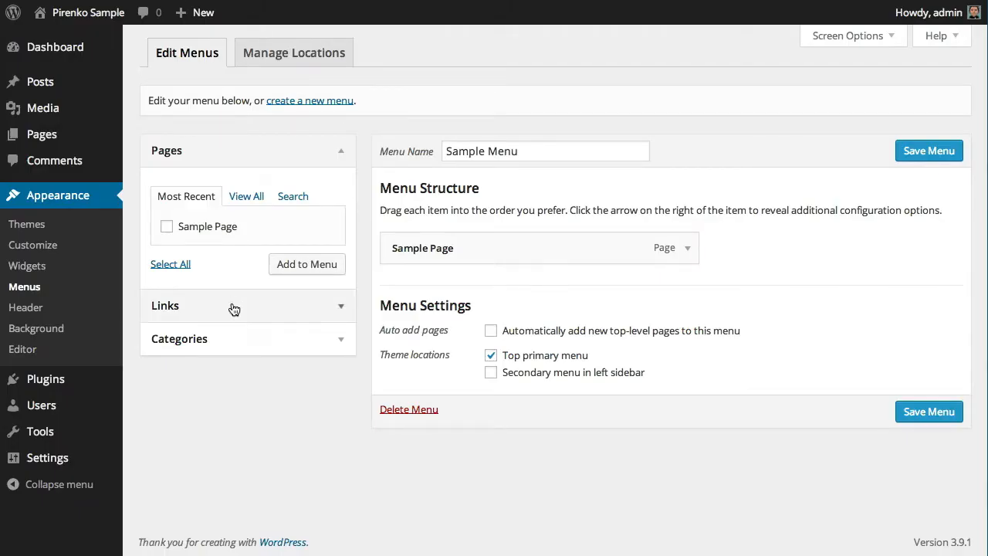
{"action": "left_click", "coordinate": [306, 339]}
{"action": "left_click", "coordinate": [215, 294]}
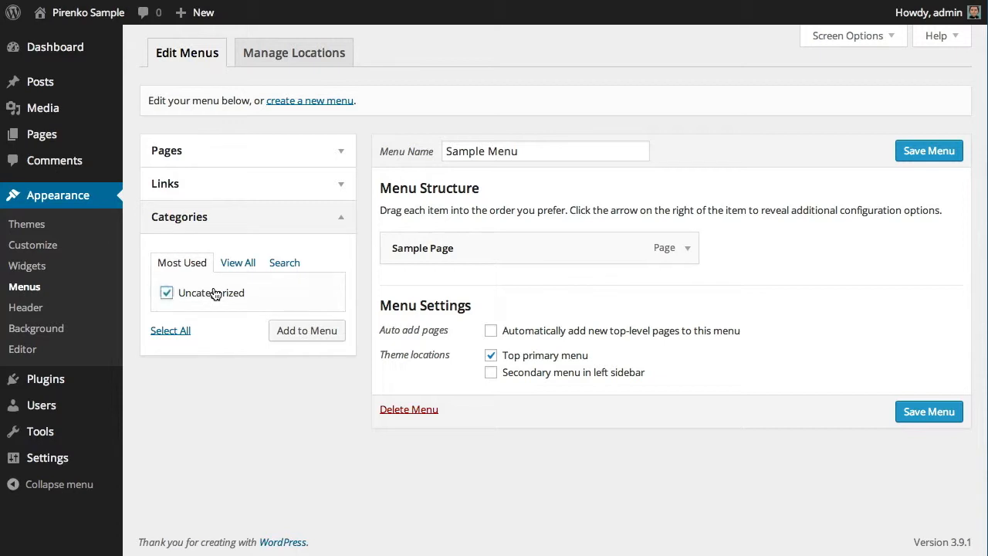
{"action": "left_click", "coordinate": [297, 333]}
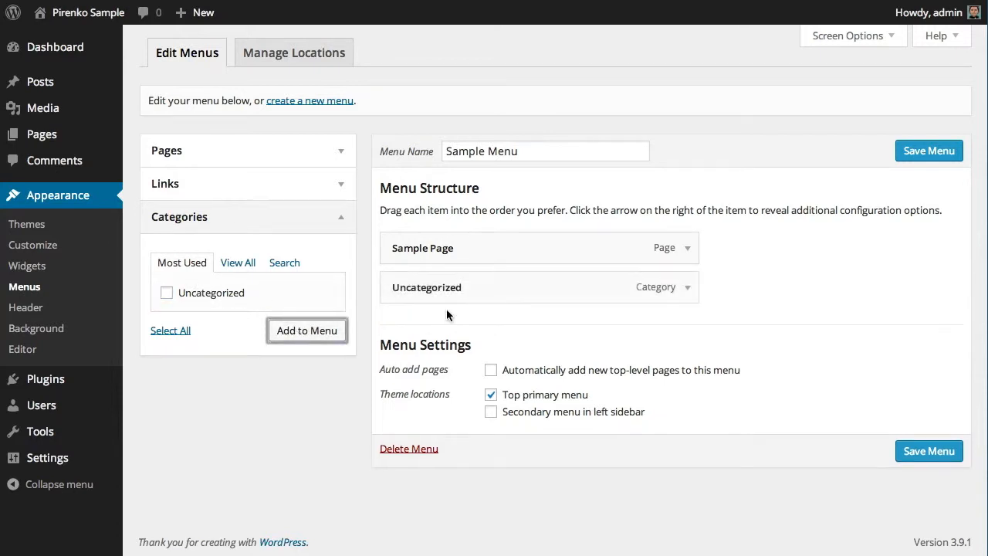
{"action": "left_click", "coordinate": [922, 157]}
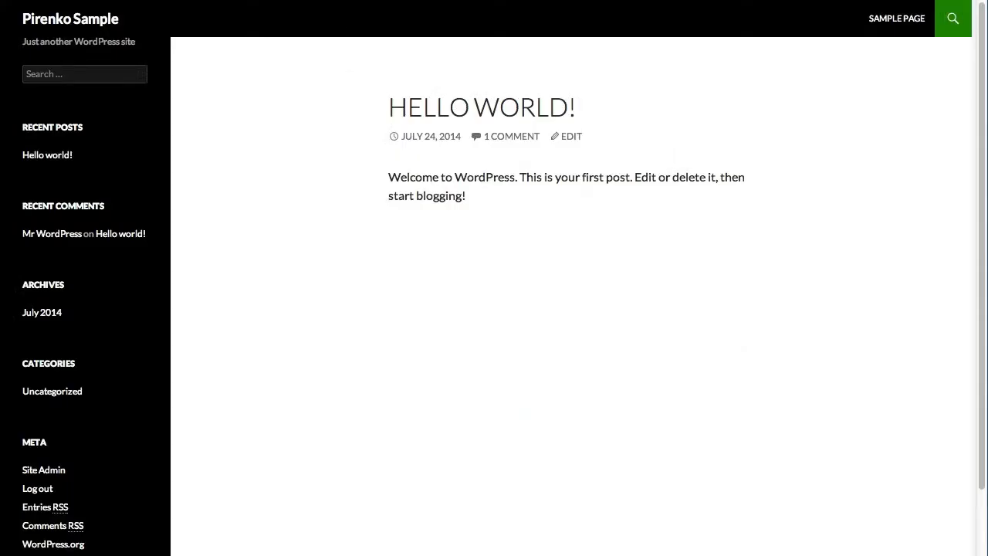
{"action": "key", "text": "super+r"}
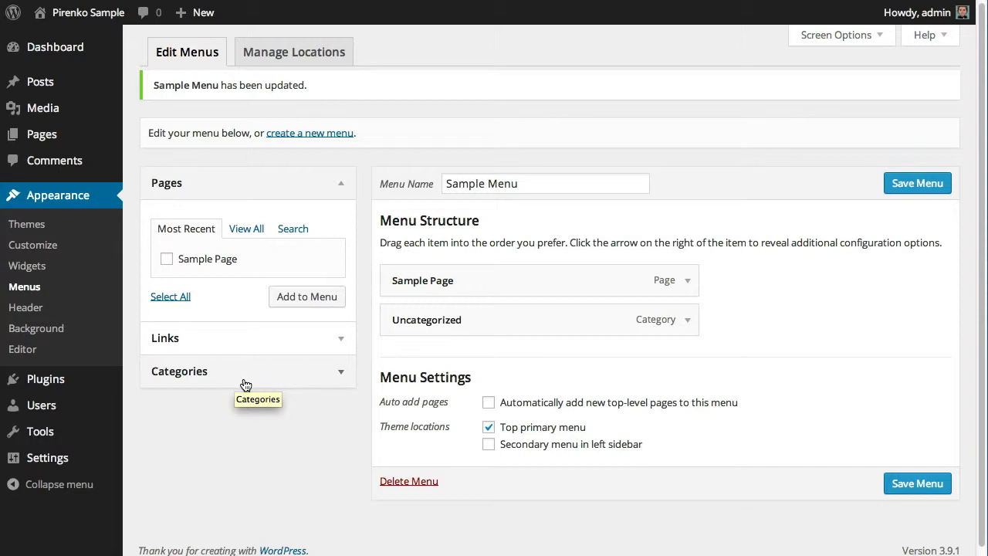
Examine the Uncategorized item's title attribute field and compare it with the top-level item settings of the Aria site's Aria Main Menu.
{"action": "left_click", "coordinate": [688, 320]}
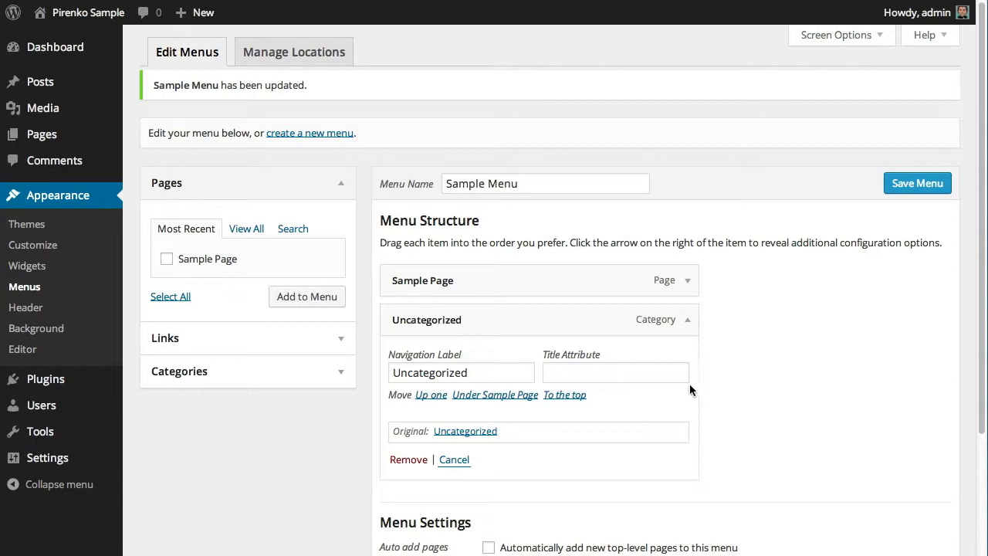
{"action": "left_click", "coordinate": [651, 378]}
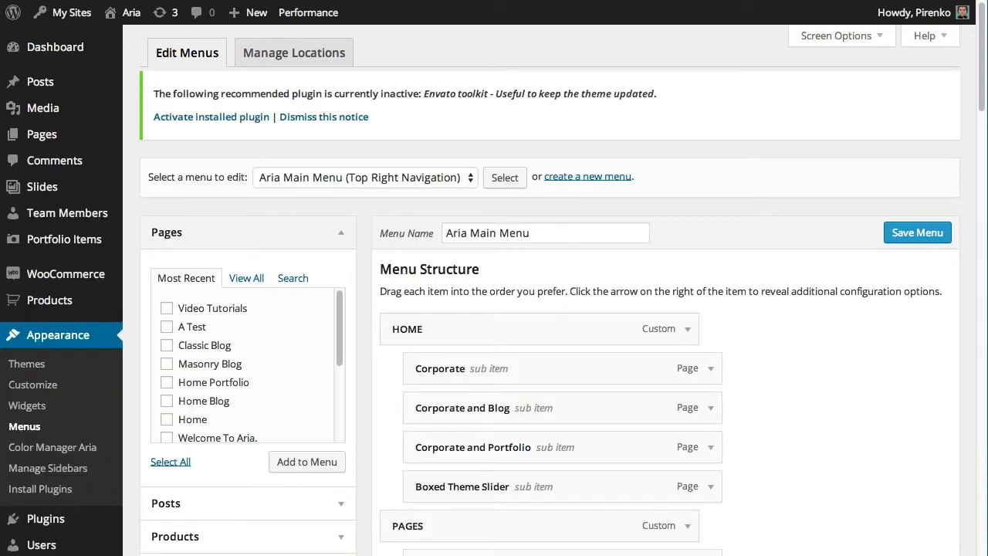
{"action": "left_click", "coordinate": [687, 328]}
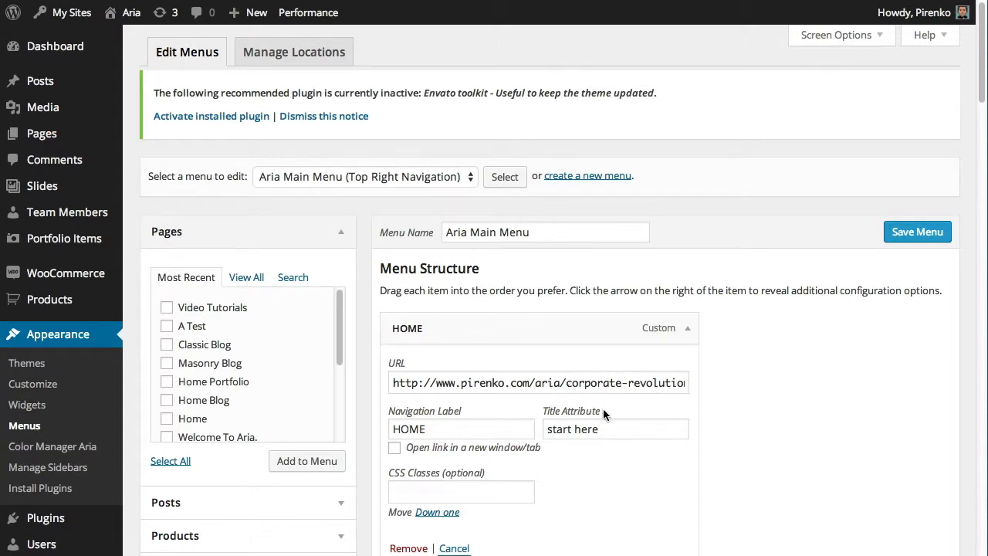
{"action": "scroll", "coordinate": [780, 421], "scroll_direction": "down", "scroll_amount": 5}
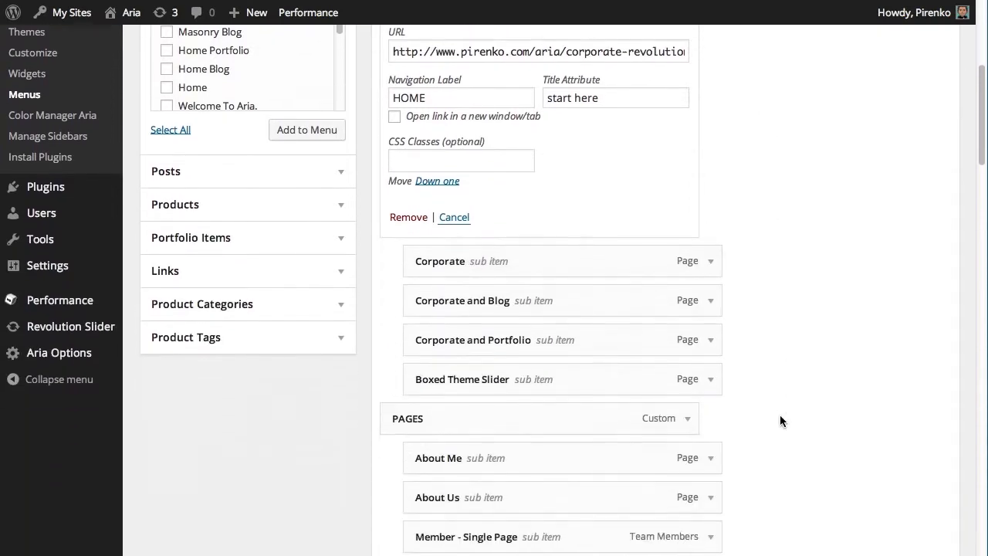
{"action": "left_click", "coordinate": [688, 400]}
{"action": "scroll", "coordinate": [780, 408], "scroll_direction": "down", "scroll_amount": 2}
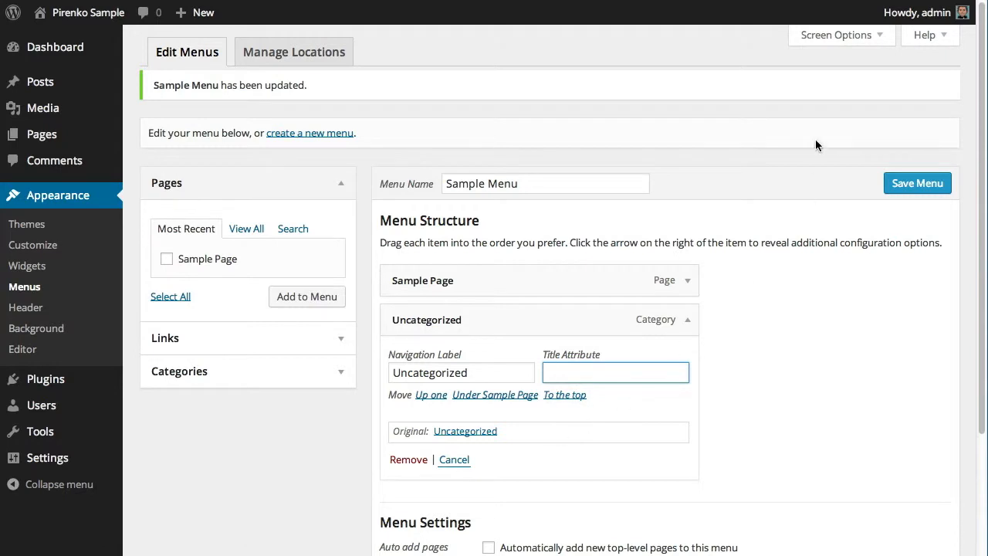
Enable the Link Target, CSS Classes and Link Relationship (XFN) advanced menu properties, and expand the Sample Page item's settings.
{"action": "left_click", "coordinate": [881, 39]}
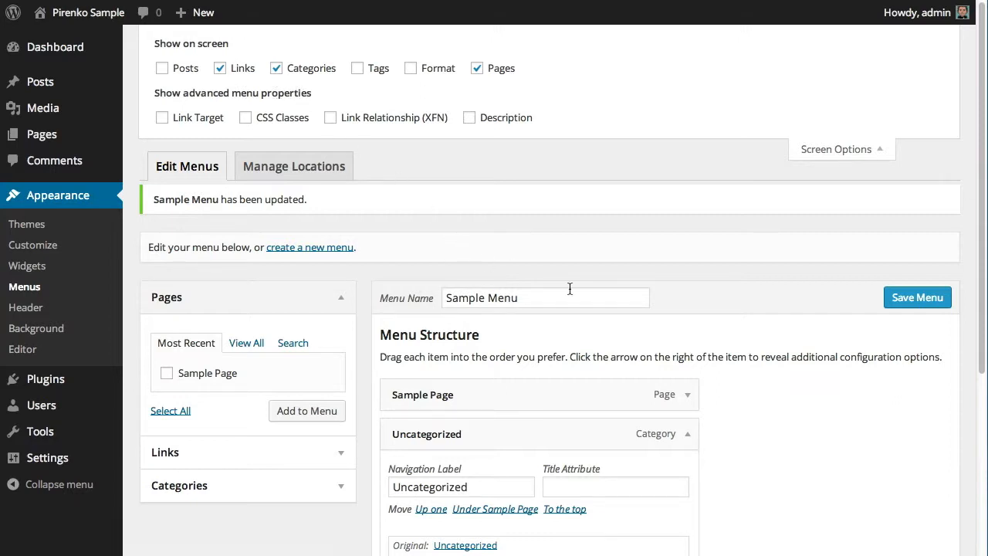
{"action": "scroll", "coordinate": [569, 289], "scroll_direction": "down", "scroll_amount": 1}
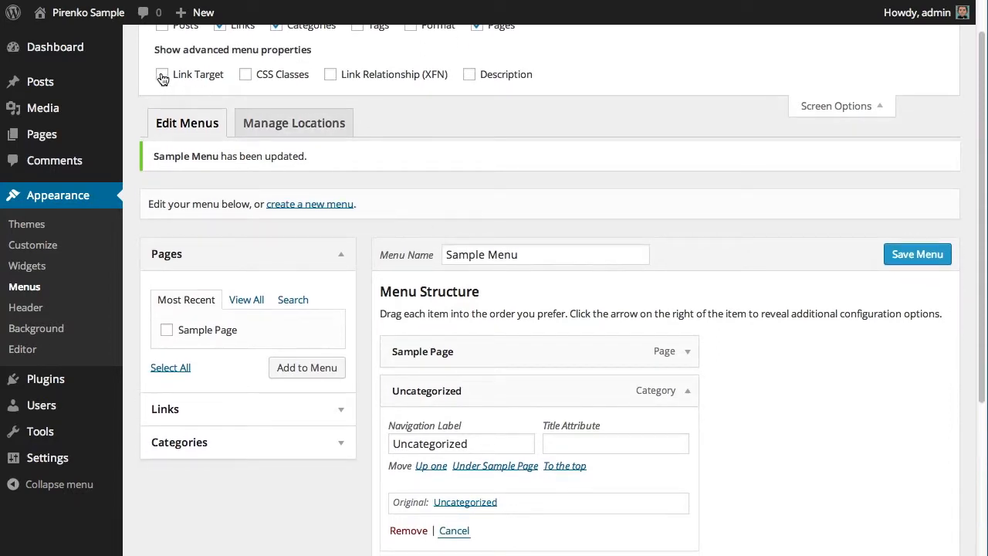
{"action": "left_click", "coordinate": [162, 74]}
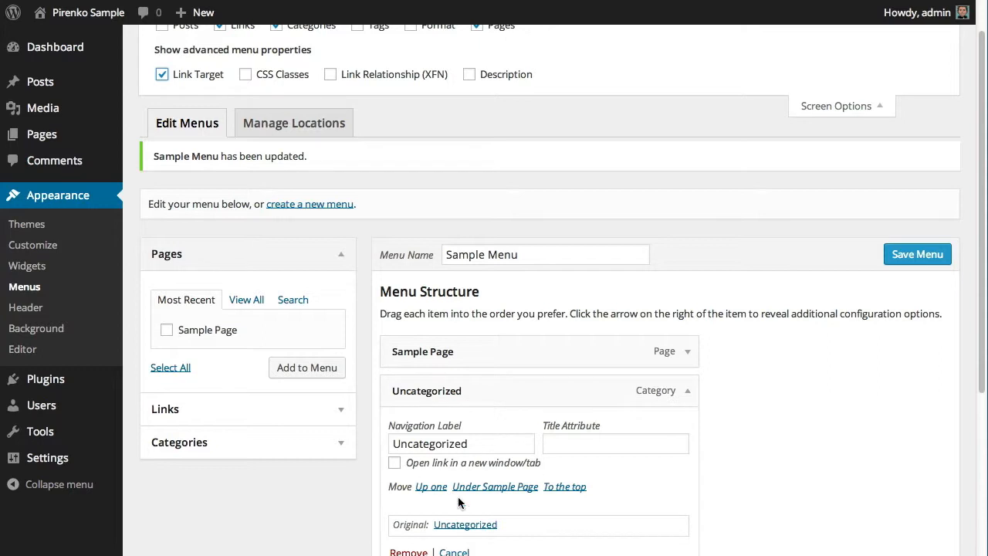
{"action": "left_click", "coordinate": [687, 391]}
{"action": "left_click", "coordinate": [688, 352]}
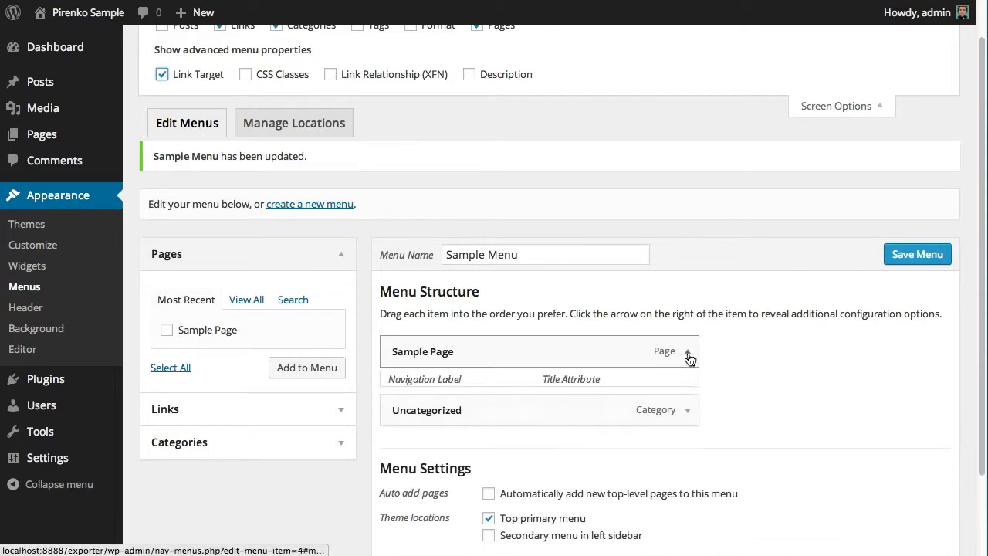
{"action": "left_click", "coordinate": [245, 75]}
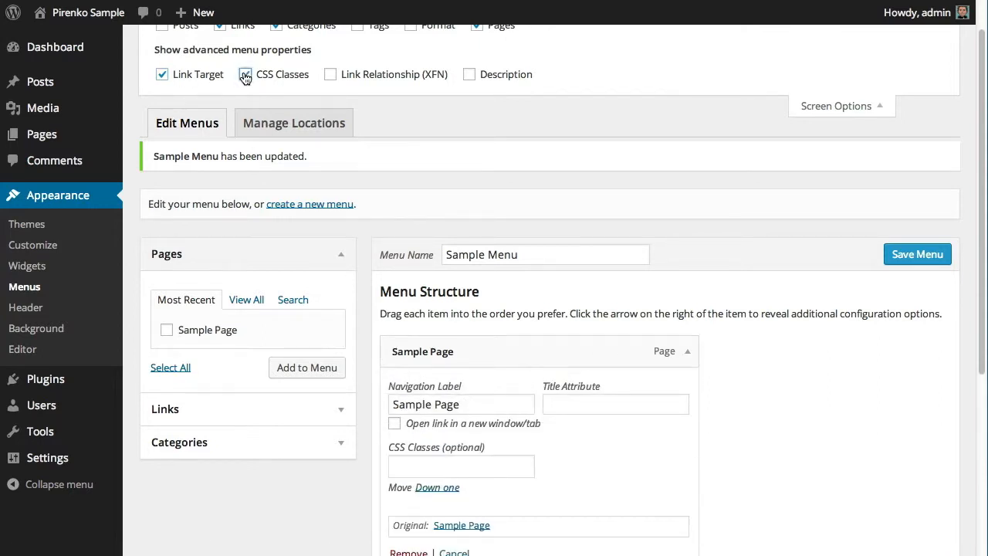
{"action": "left_click", "coordinate": [331, 75]}
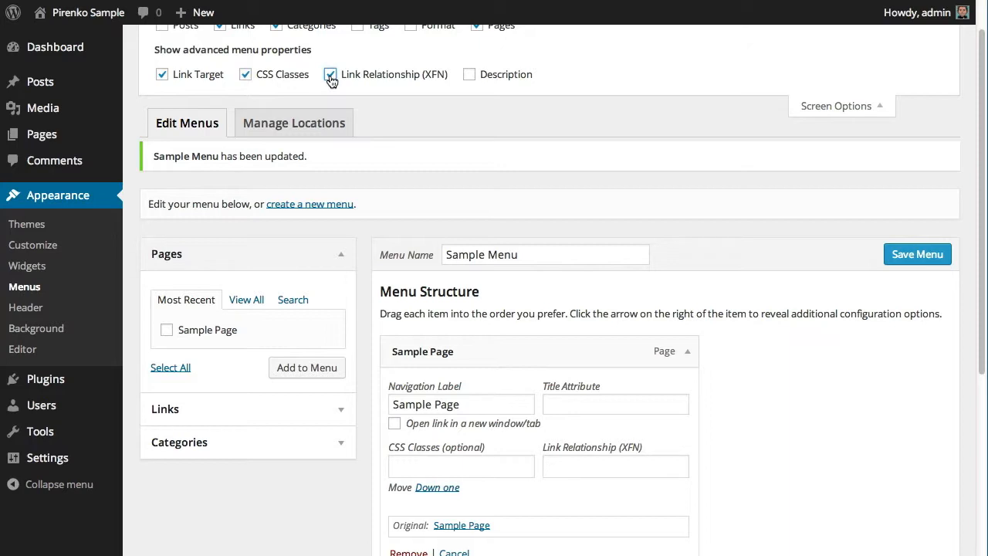
Enable the Description advanced menu property alongside Link Relationship (XFN) and check its field in the Sample Page item.
{"action": "left_click", "coordinate": [330, 74]}
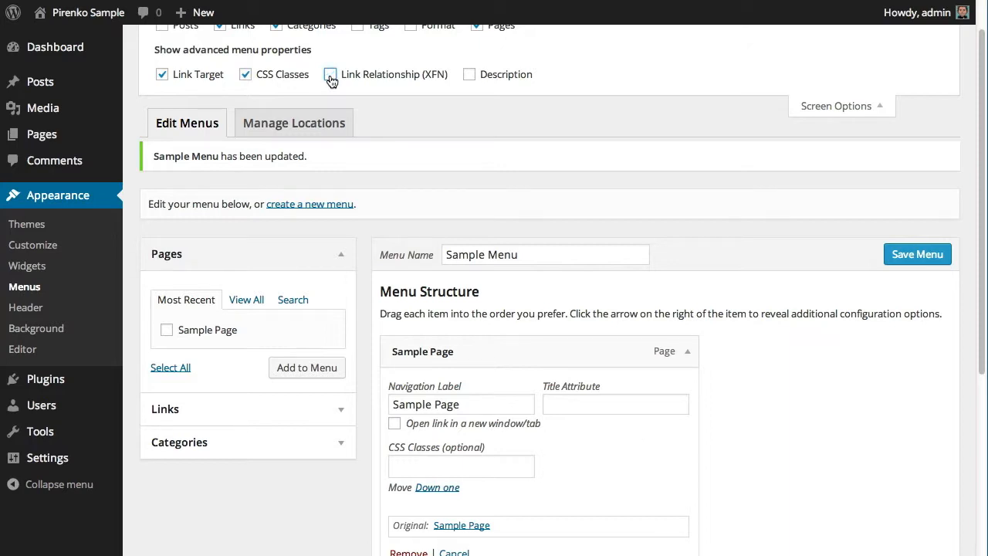
{"action": "left_click", "coordinate": [330, 75]}
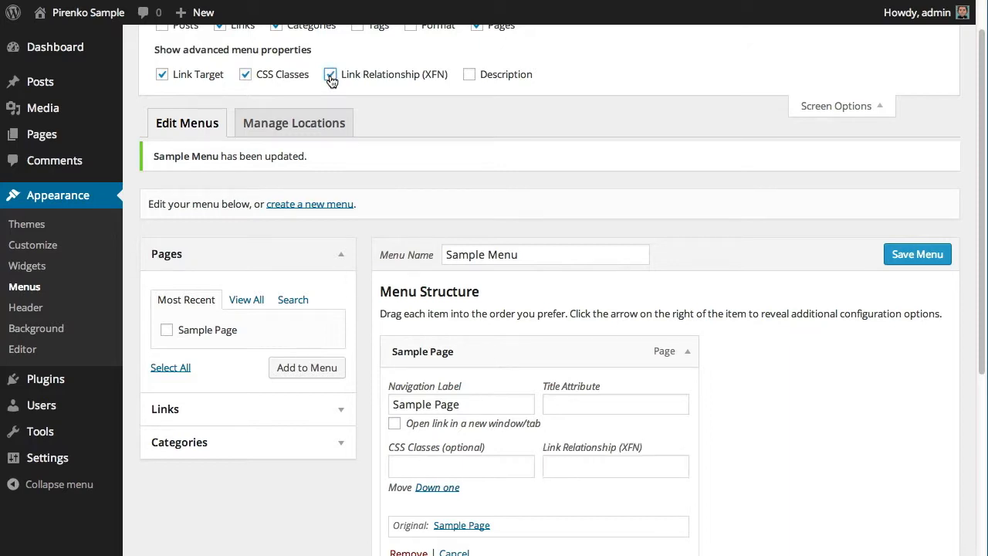
{"action": "left_click", "coordinate": [469, 75]}
{"action": "scroll", "coordinate": [834, 400], "scroll_direction": "down", "scroll_amount": 2}
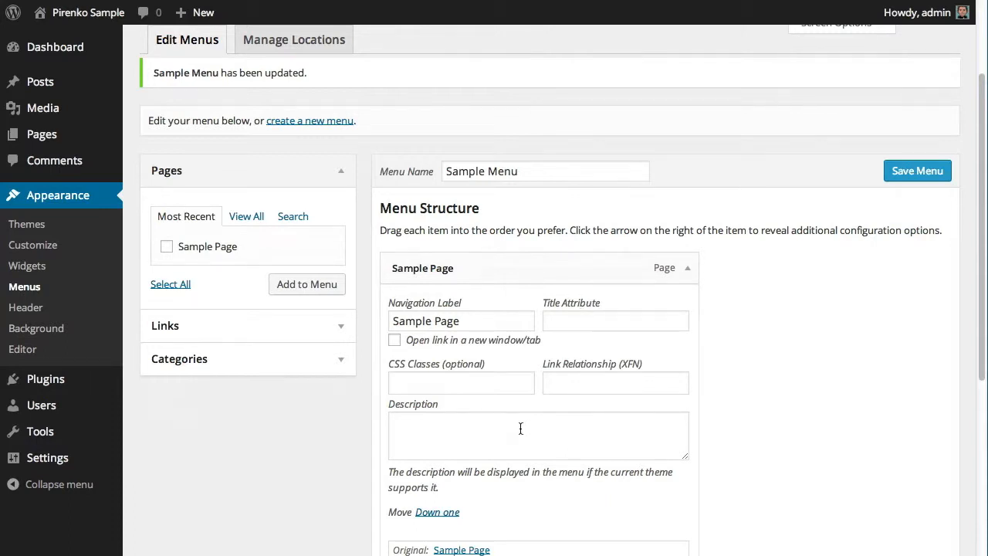
{"action": "scroll", "coordinate": [791, 441], "scroll_direction": "up", "scroll_amount": 2}
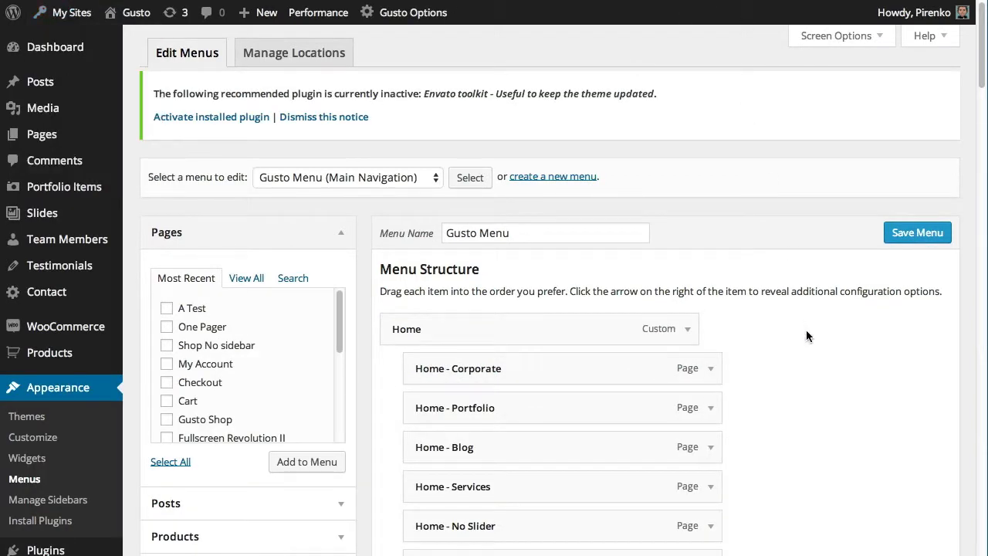
Compare the structure of the Gusto site's Gusto Menu with the Blog and Portfolio entries in its live navigation.
{"action": "scroll", "coordinate": [816, 371], "scroll_direction": "down", "scroll_amount": 1}
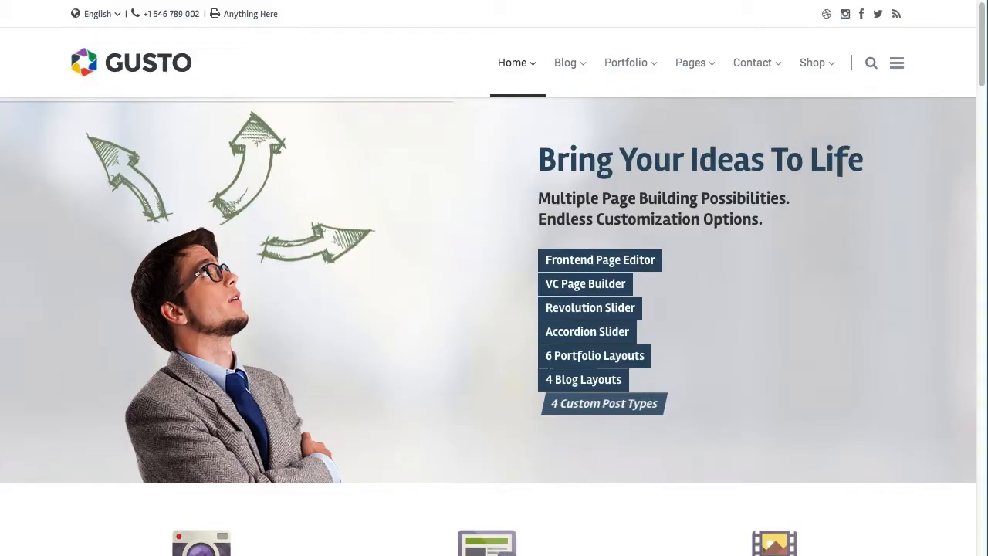
{"action": "mouse_move", "coordinate": [566, 63]}
{"action": "mouse_move", "coordinate": [632, 62]}
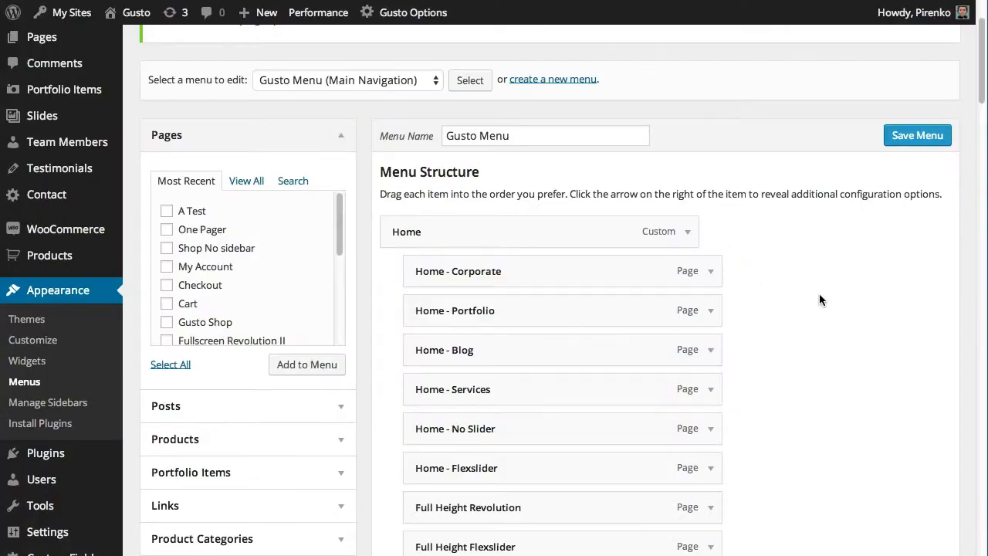
Expand the Portfolio item in Gusto Menu and examine its mega_menu CSS class.
{"action": "scroll", "coordinate": [820, 296], "scroll_direction": "down", "scroll_amount": 5}
{"action": "scroll", "coordinate": [820, 296], "scroll_direction": "down", "scroll_amount": 4}
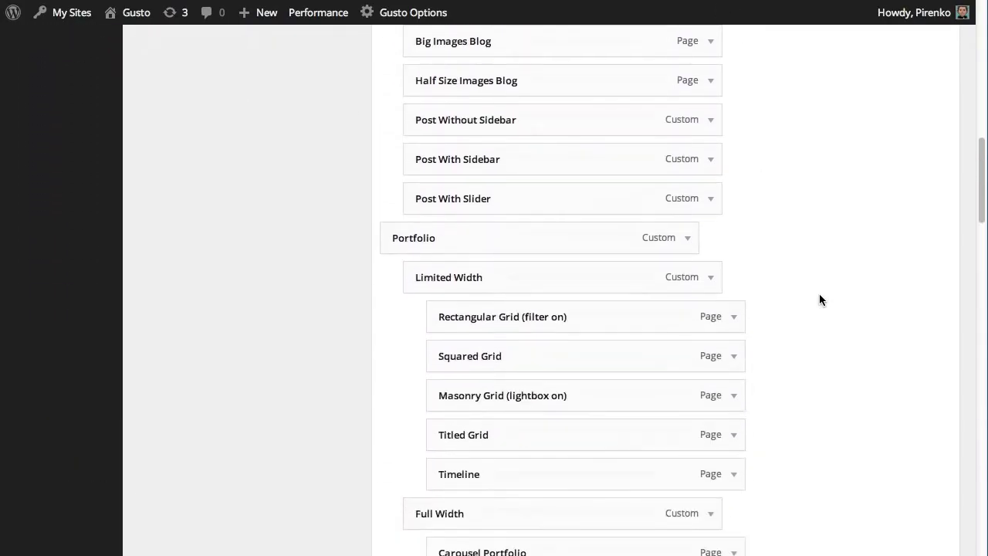
{"action": "left_click", "coordinate": [688, 240]}
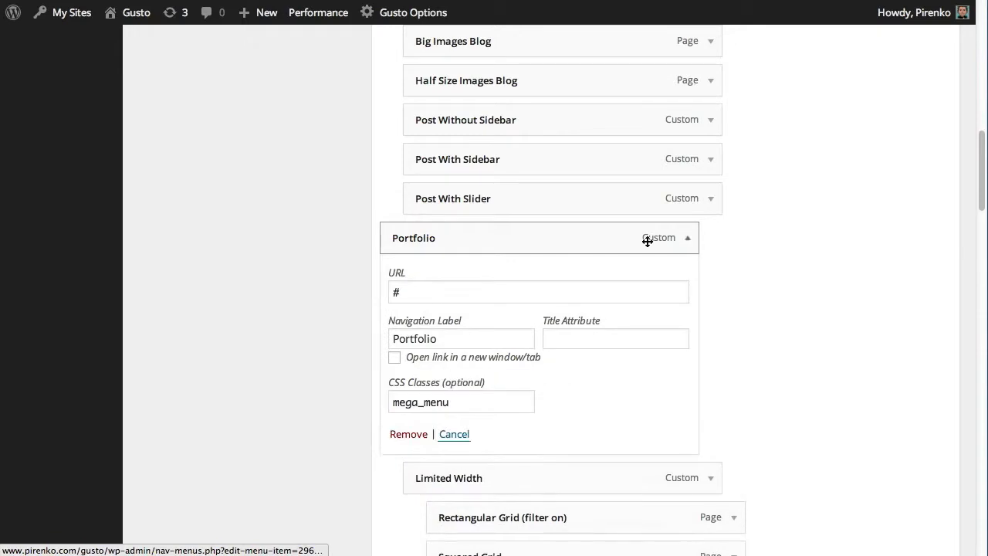
{"action": "left_click", "coordinate": [430, 401]}
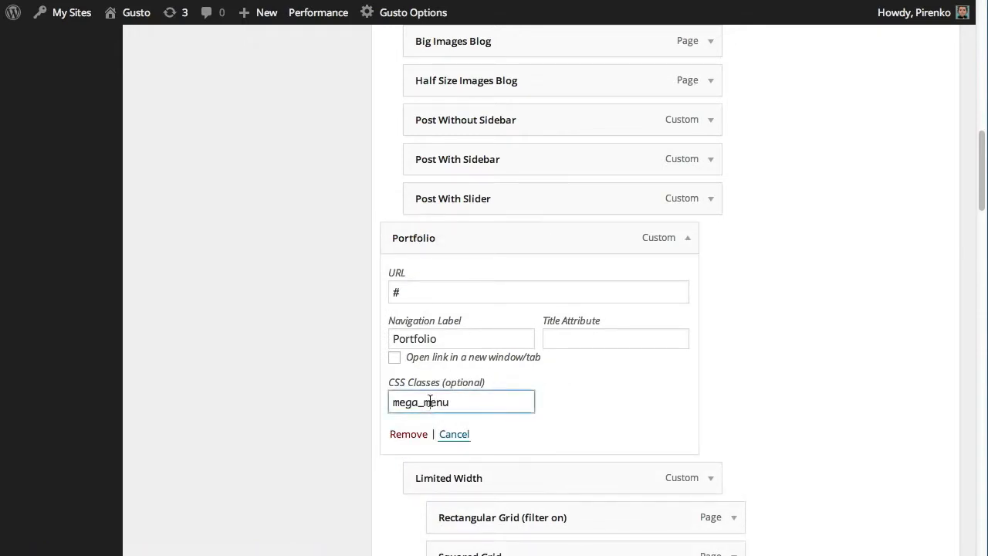
{"action": "double_click", "coordinate": [430, 401]}
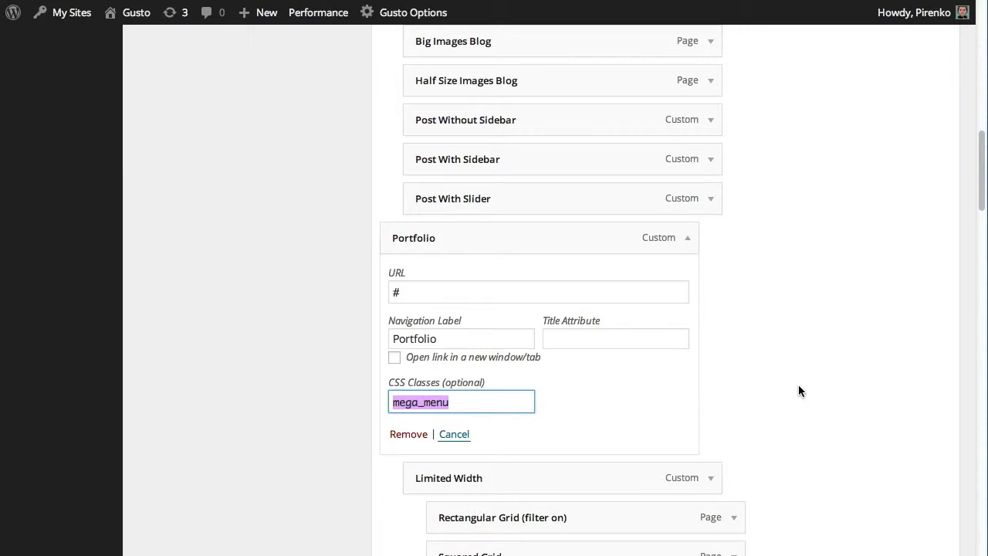
Compare the Portfolio and Blog dropdowns on the live Gusto site, and expand Other Pages in the Pixia demo's navigation.
{"action": "scroll", "coordinate": [799, 386], "scroll_direction": "up", "scroll_amount": 2}
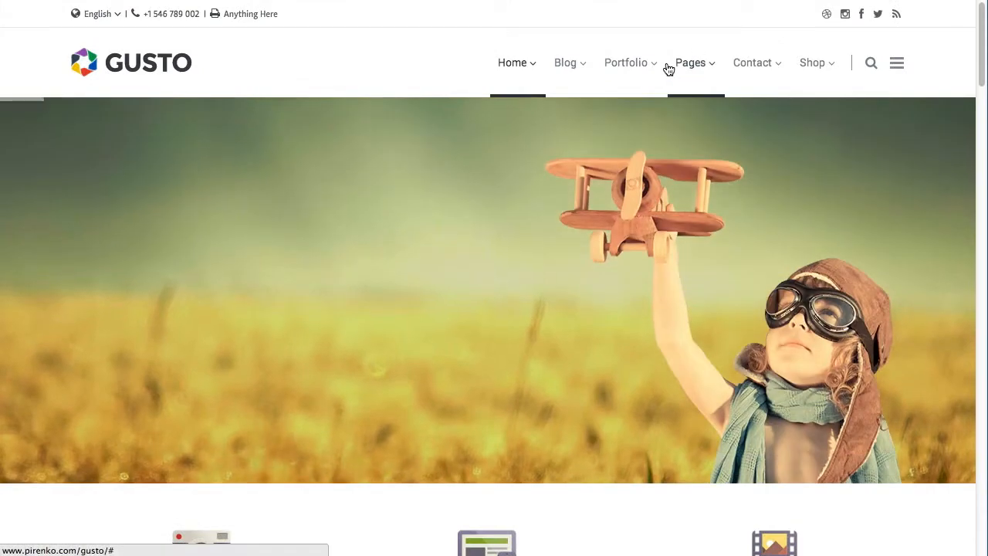
{"action": "mouse_move", "coordinate": [623, 68]}
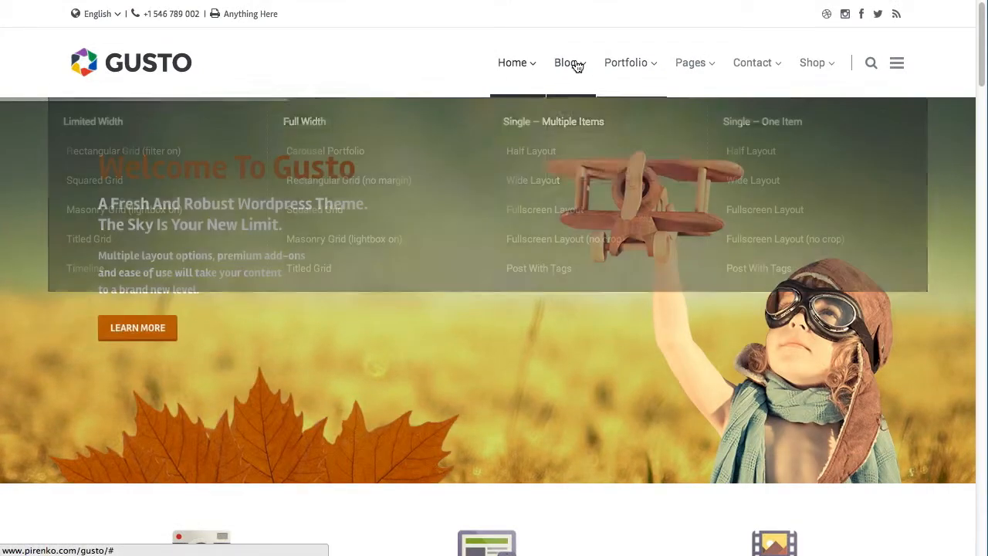
{"action": "mouse_move", "coordinate": [574, 64]}
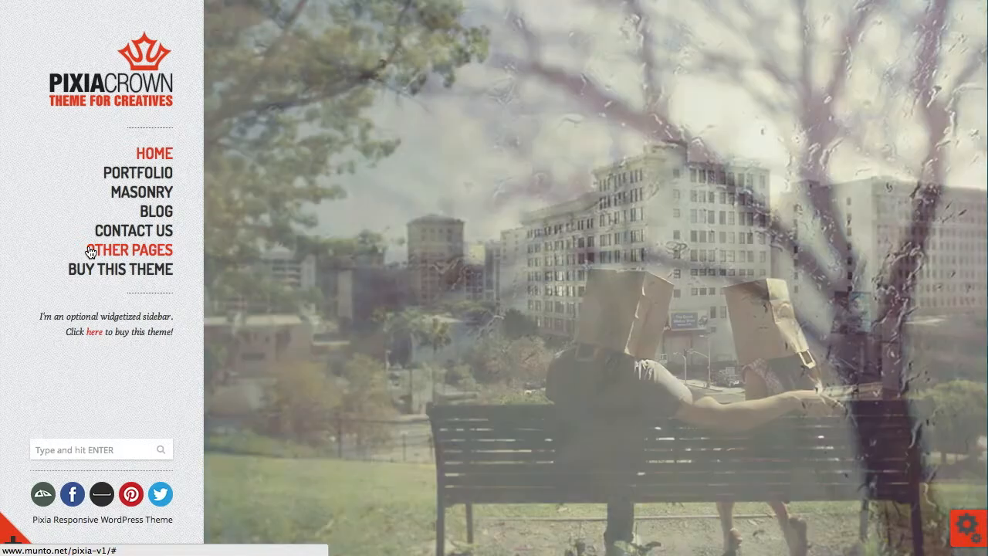
{"action": "left_click", "coordinate": [89, 252]}
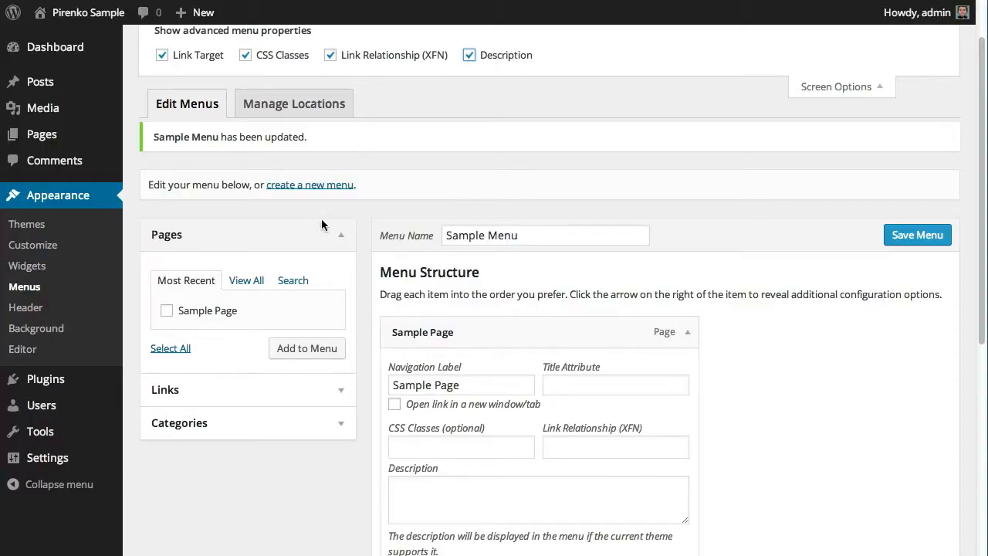
Add a custom link with the URL # and the link text "Some text" to Sample Menu, and check it in the menu structure.
{"action": "left_click", "coordinate": [339, 238]}
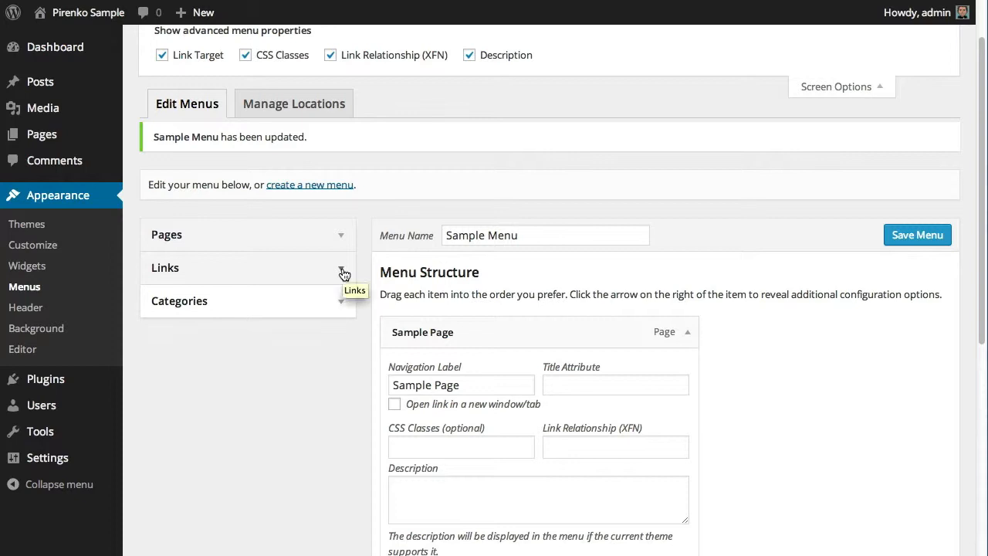
{"action": "left_click", "coordinate": [342, 271]}
{"action": "left_click_drag", "start_coordinate": [282, 320], "coordinate": [180, 318]}
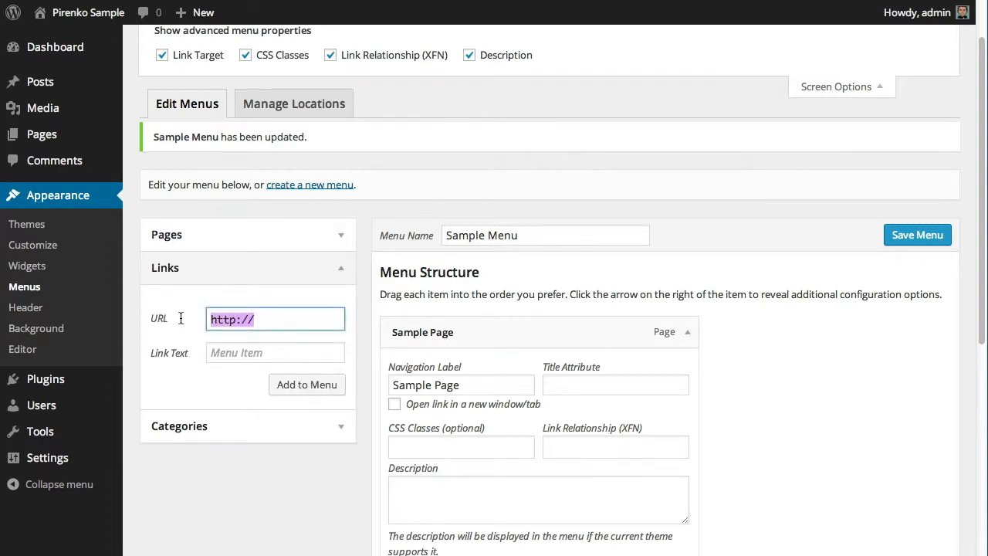
{"action": "type", "text": "#"}
{"action": "key", "text": "Tab"}
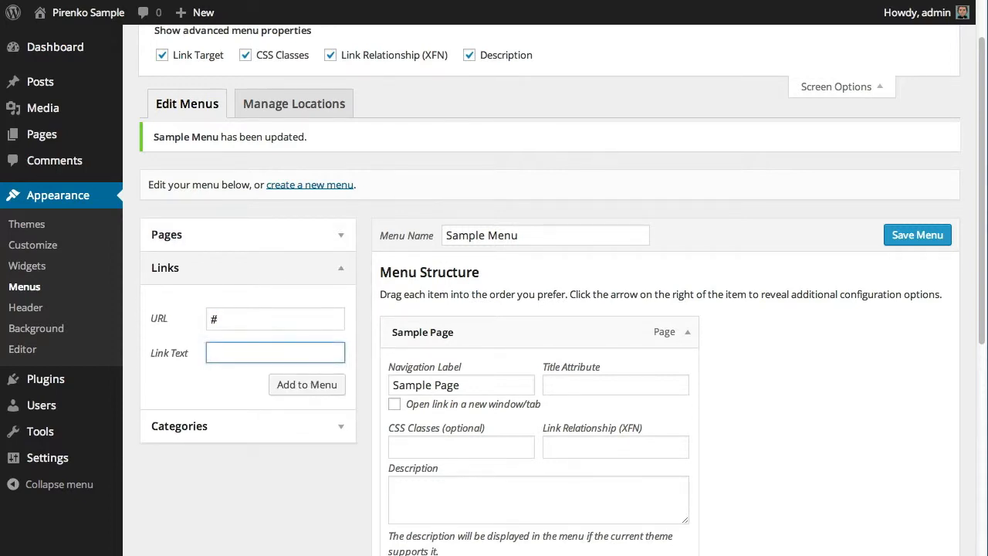
{"action": "type", "text": "Some text"}
{"action": "left_click", "coordinate": [284, 384]}
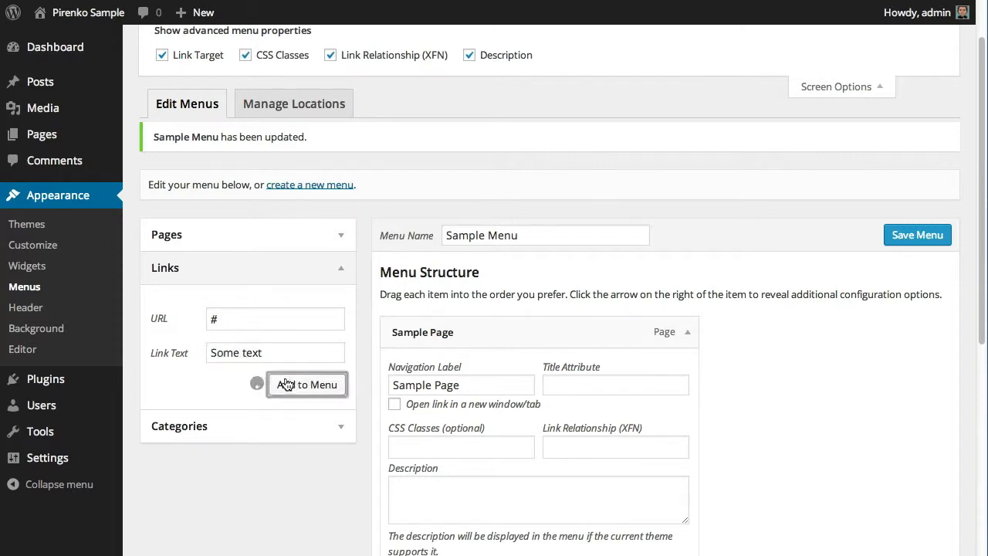
{"action": "scroll", "coordinate": [585, 342], "scroll_direction": "down", "scroll_amount": 2}
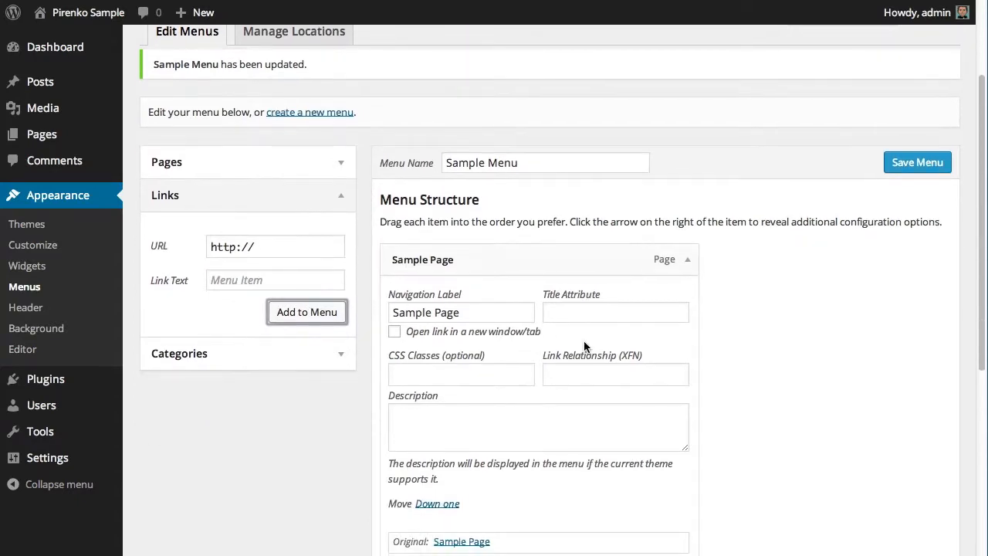
{"action": "scroll", "coordinate": [585, 342], "scroll_direction": "up", "scroll_amount": 2}
{"action": "scroll", "coordinate": [585, 342], "scroll_direction": "down", "scroll_amount": 3}
{"action": "scroll", "coordinate": [586, 349], "scroll_direction": "down", "scroll_amount": 4}
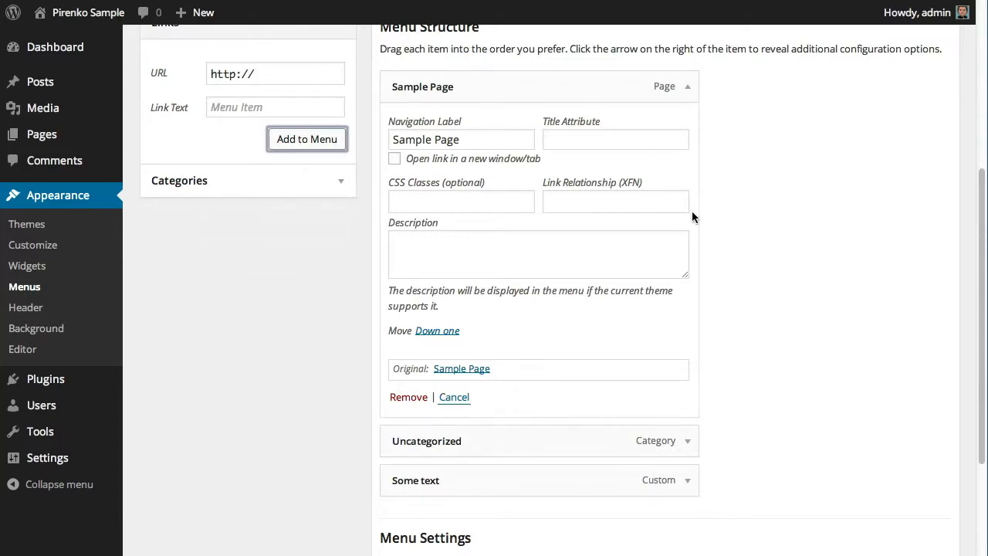
Hide the Screen Options on the Sample Menu editing page and return to the menu structure.
{"action": "scroll", "coordinate": [776, 300], "scroll_direction": "up", "scroll_amount": 5}
{"action": "left_click", "coordinate": [881, 28]}
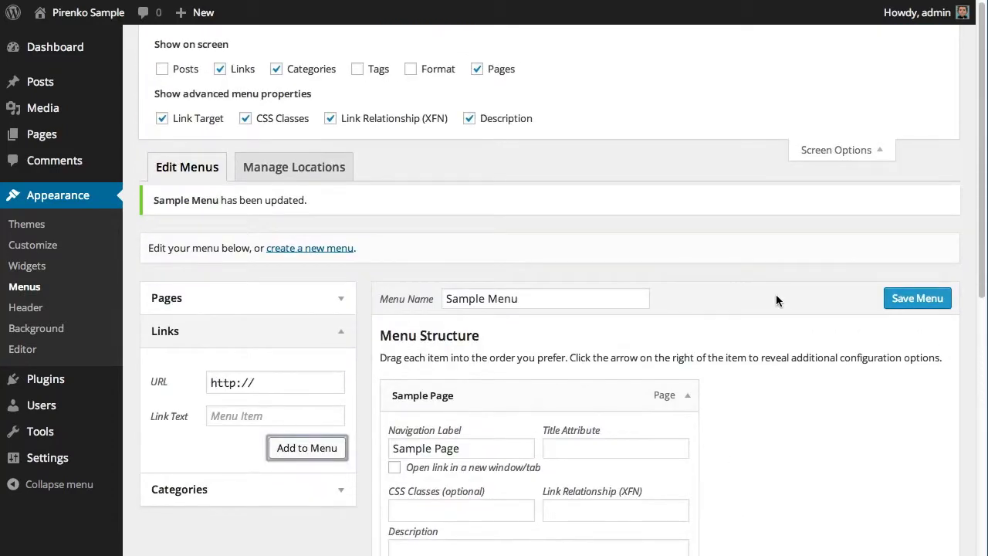
{"action": "left_click", "coordinate": [883, 159]}
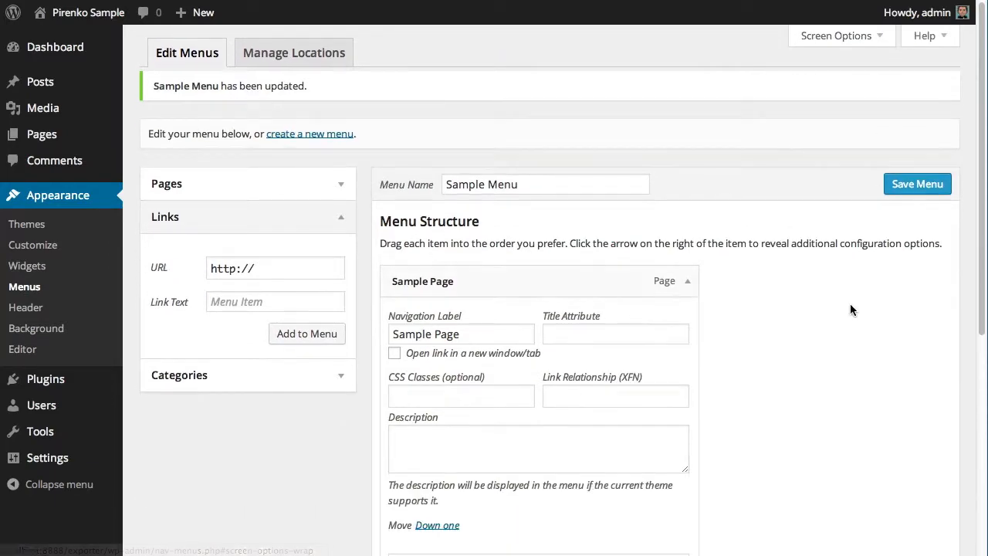
{"action": "scroll", "coordinate": [850, 306], "scroll_direction": "down", "scroll_amount": 3}
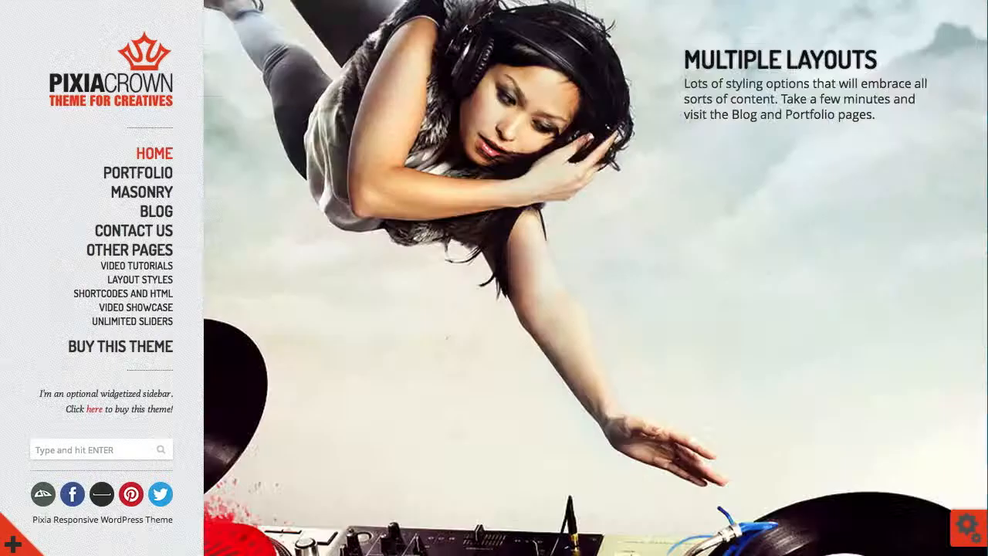